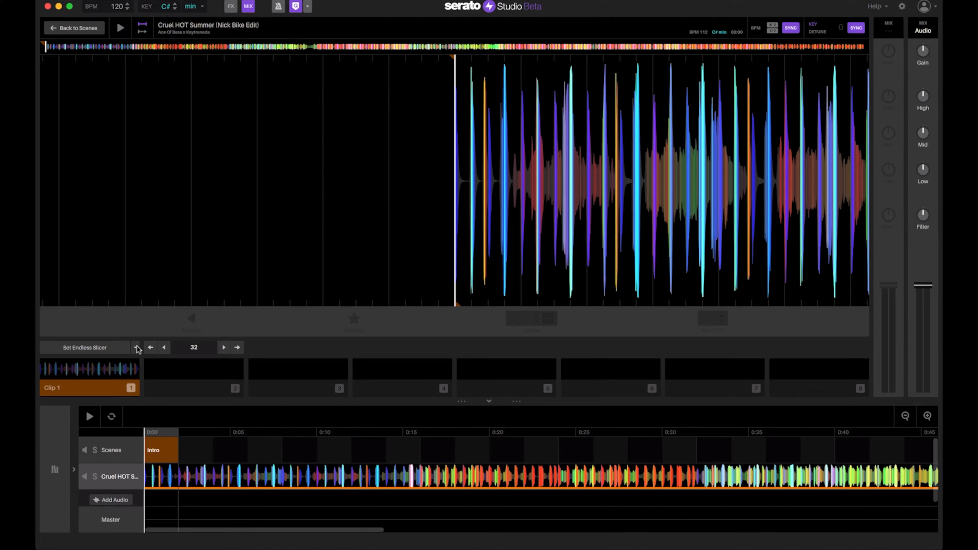
Apply Endless Slicer so pads Clip 1–8 fill with slices of the song
click(136, 347)
click(96, 384)
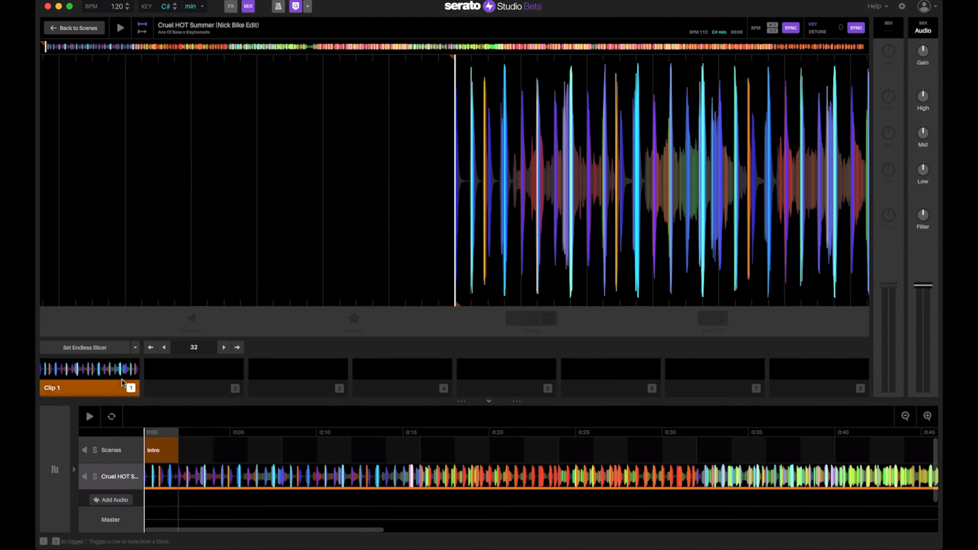
click(88, 348)
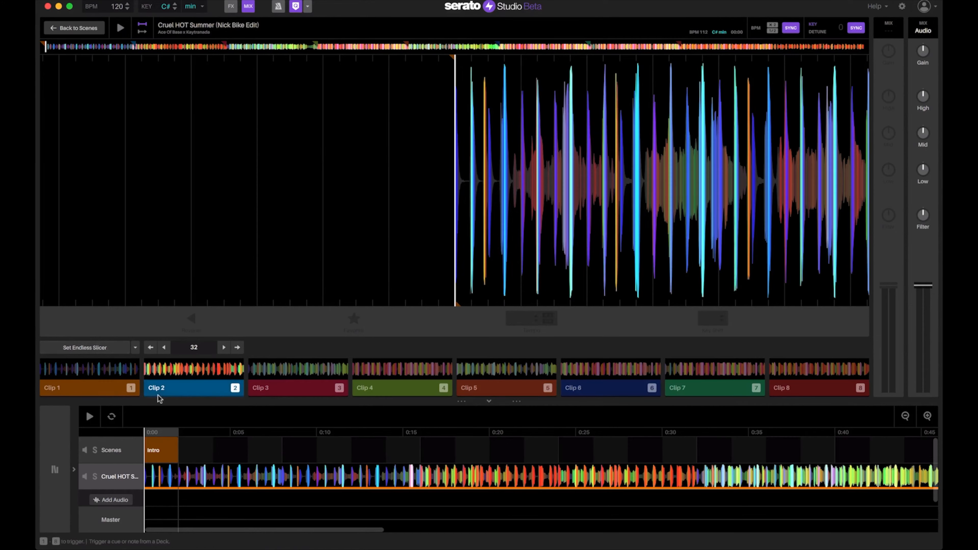
Audition Clips 2 to 5, then delete the full song clip from the track
click(191, 389)
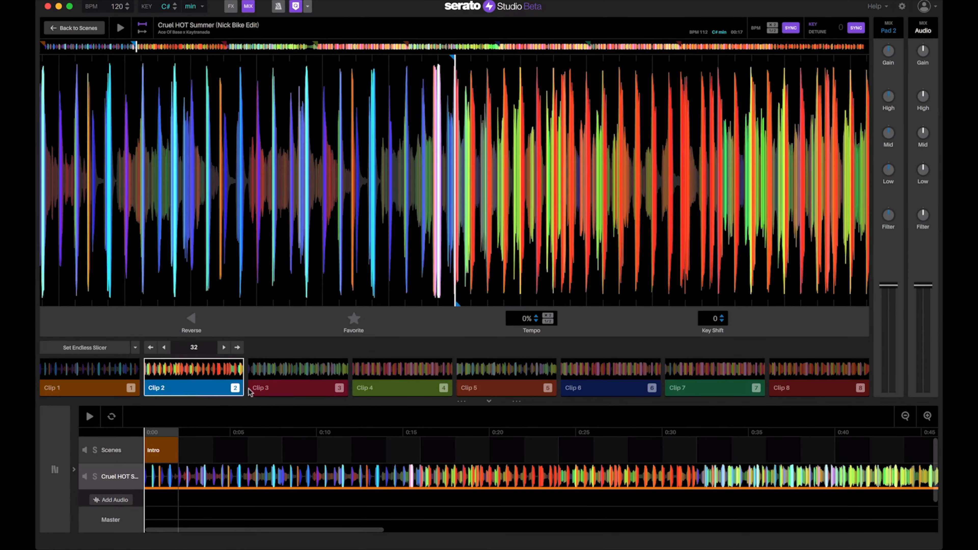
click(278, 389)
click(385, 389)
click(514, 391)
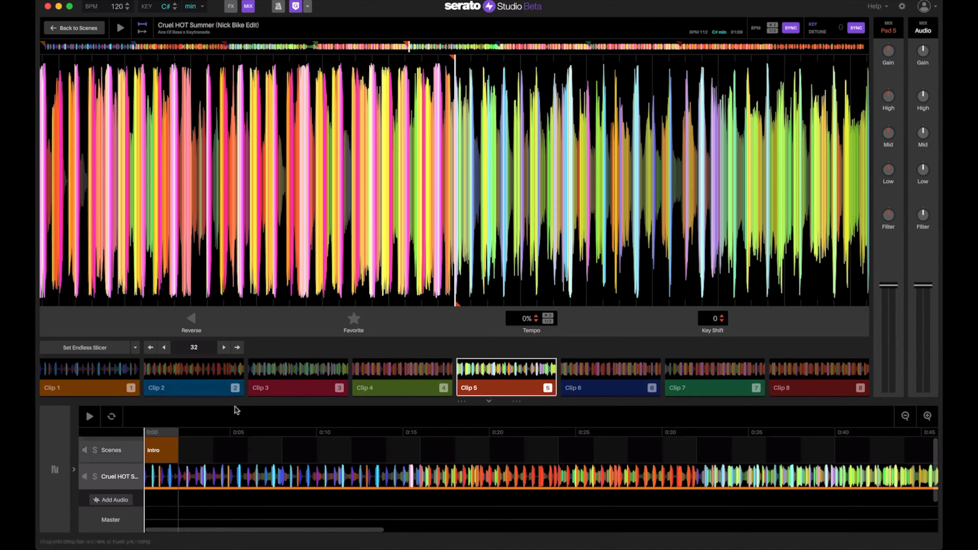
click(216, 475)
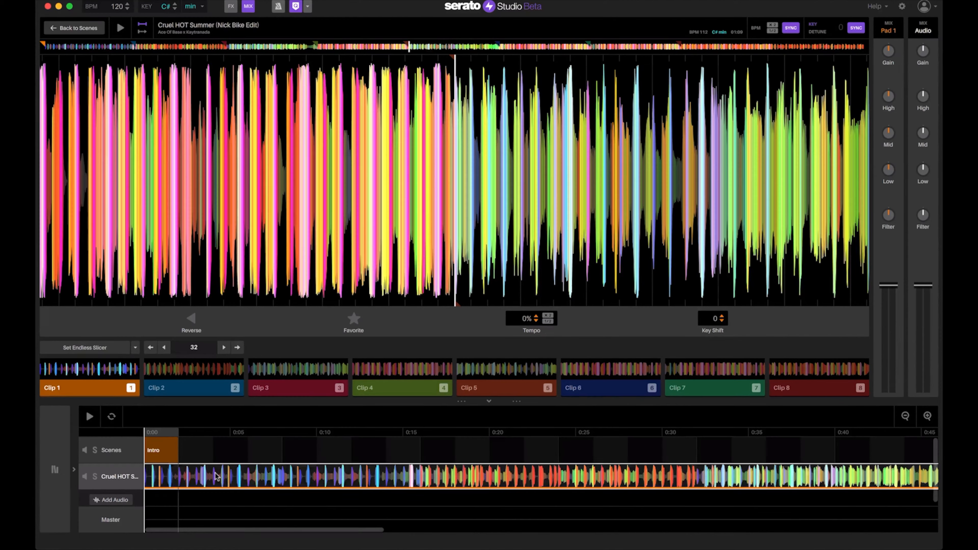
key(Delete)
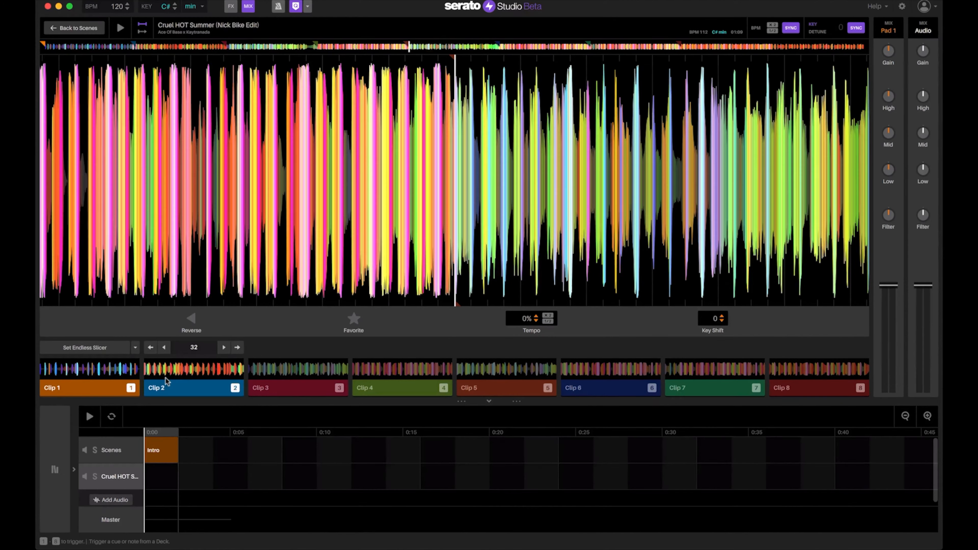
Try Clip 1 and Clip 3 on the track, deleting each, then switch slicing to Set Slicer
click(87, 373)
drag(111, 404, 149, 477)
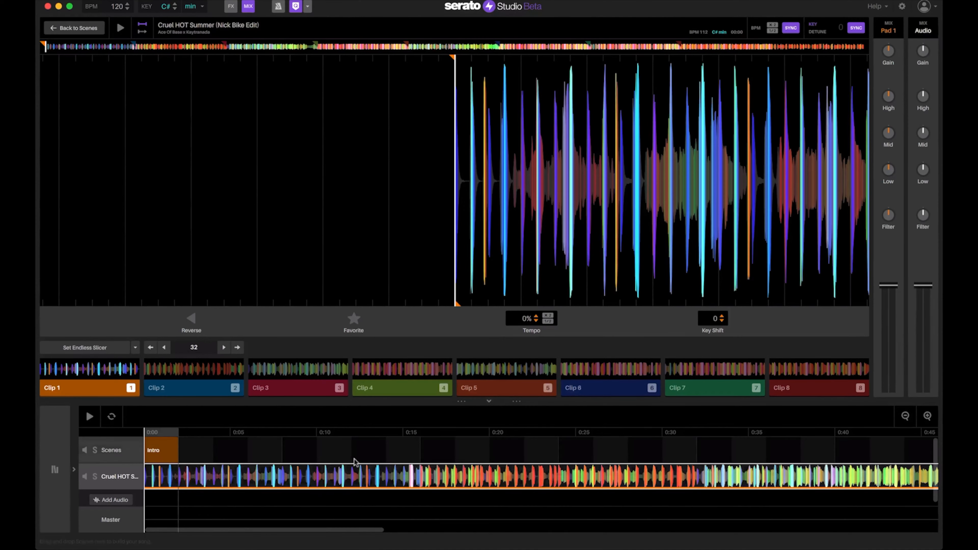
key(Delete)
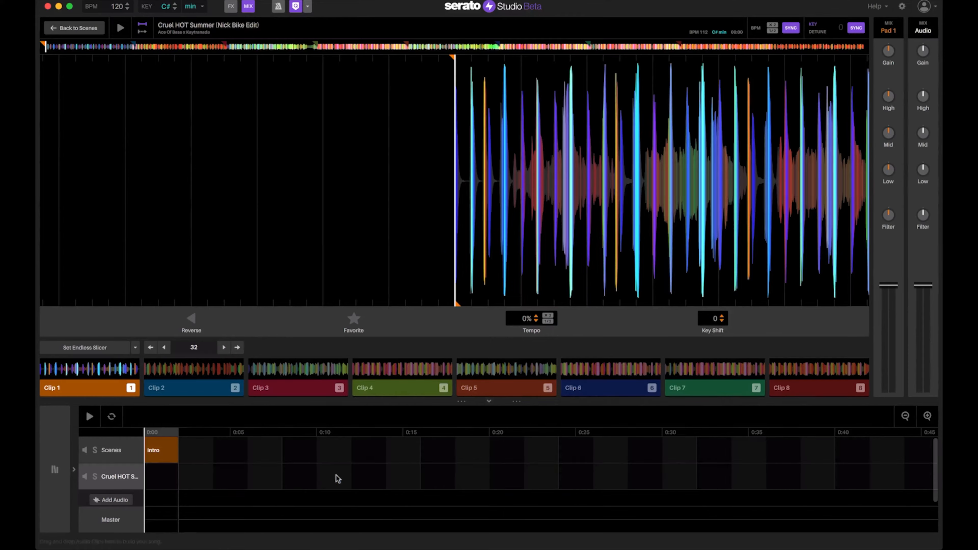
drag(262, 370, 147, 481)
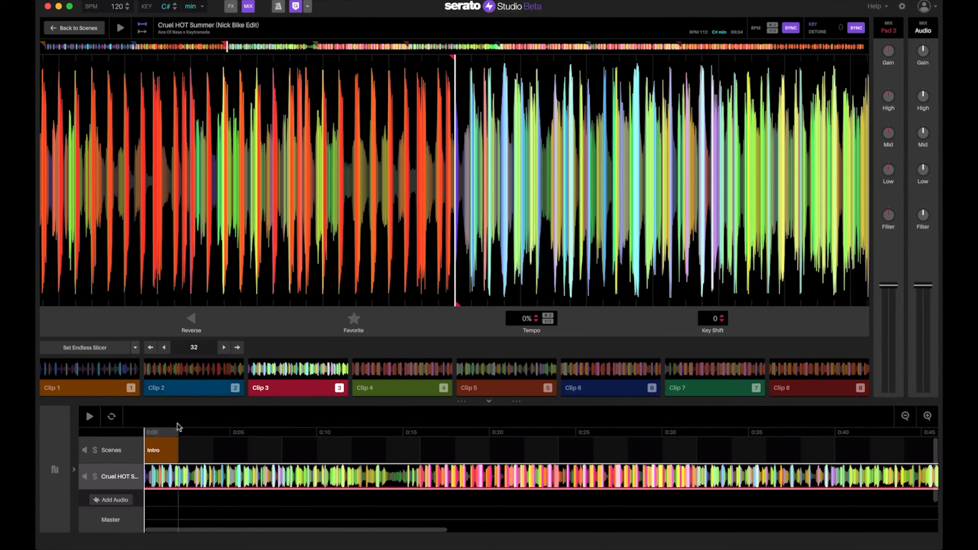
key(Delete)
click(135, 347)
click(113, 373)
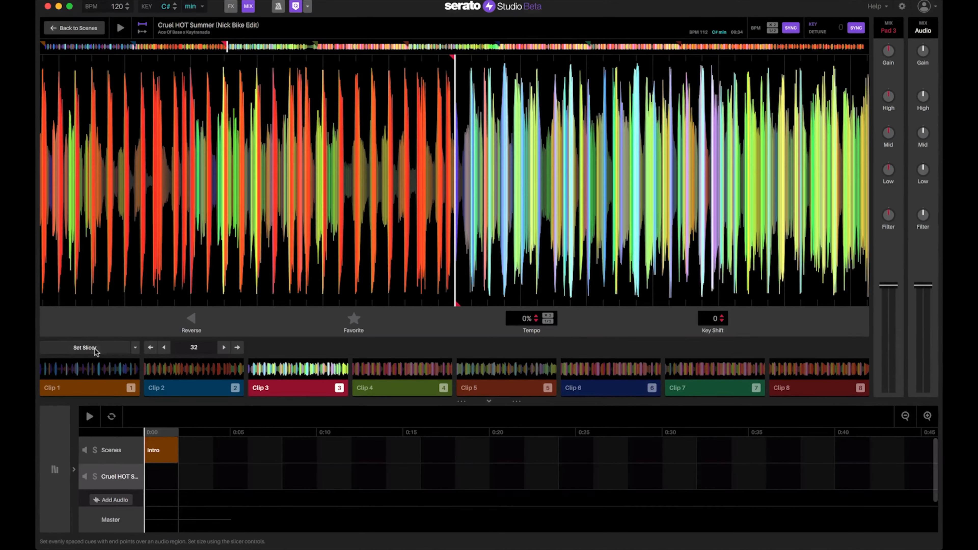
Apply Set Slicer, then place Clip 2 on the track twice, deleting it each time
click(95, 350)
drag(193, 371, 156, 480)
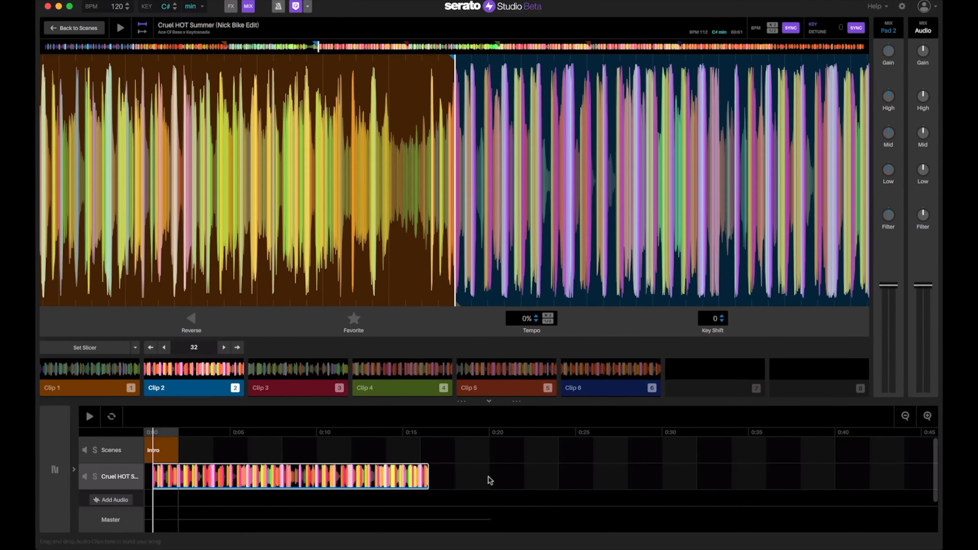
key(Delete)
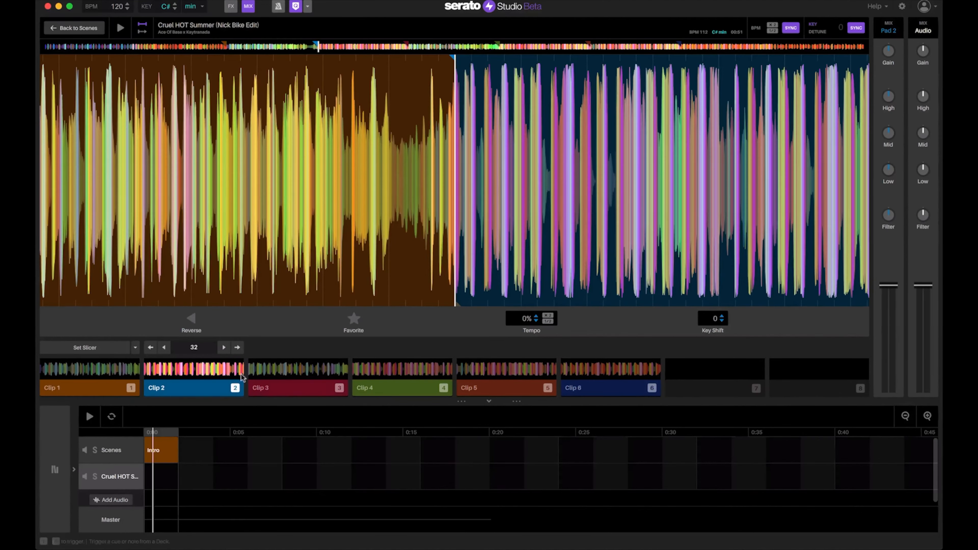
drag(192, 376, 181, 479)
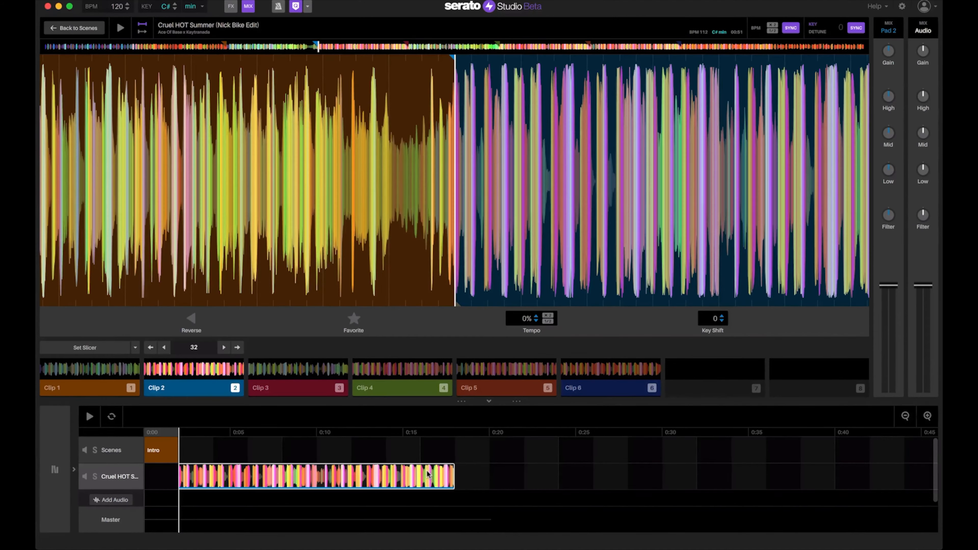
key(Delete)
Bring up the slicing mode dropdown again
click(135, 347)
click(136, 349)
click(134, 349)
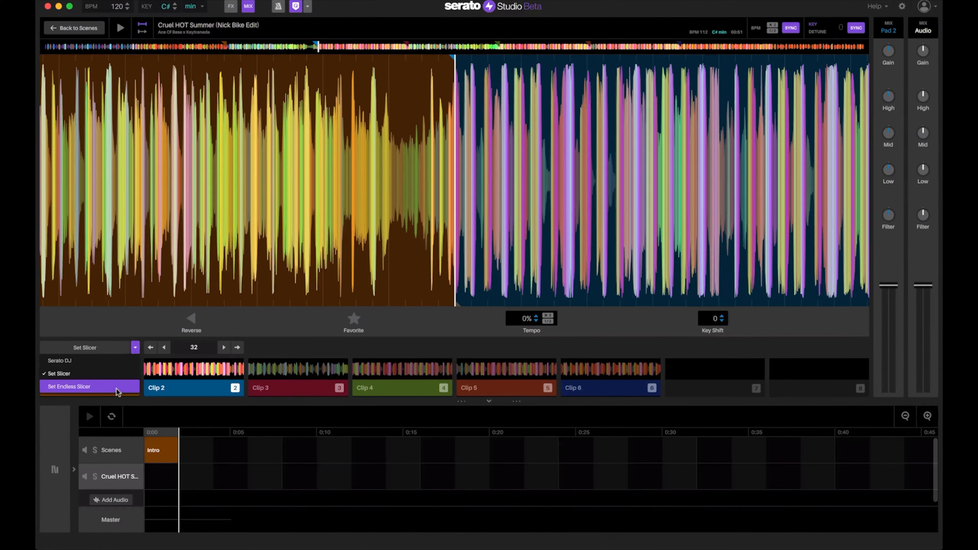
Switch back to Endless Slicer and place Clip 1 at the start of the track
click(118, 387)
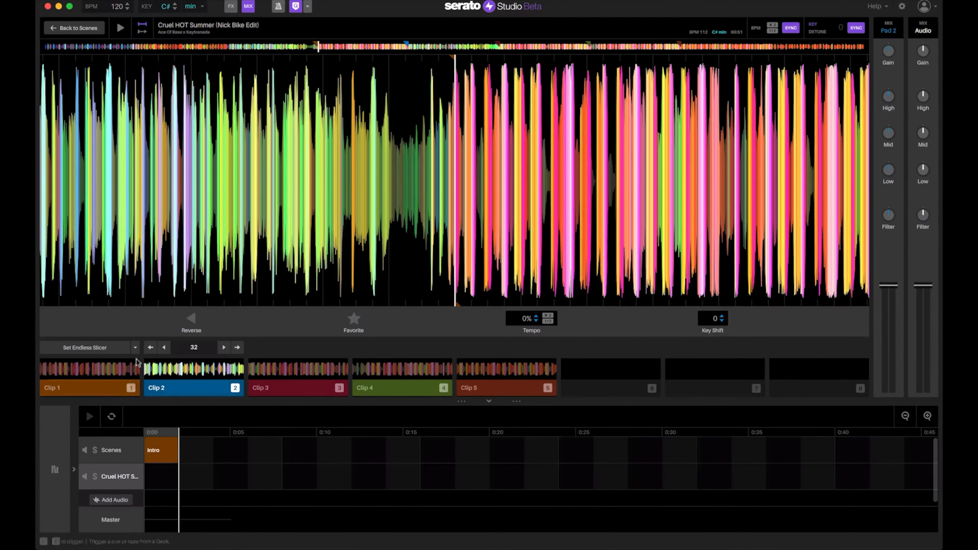
click(109, 372)
drag(110, 373, 147, 480)
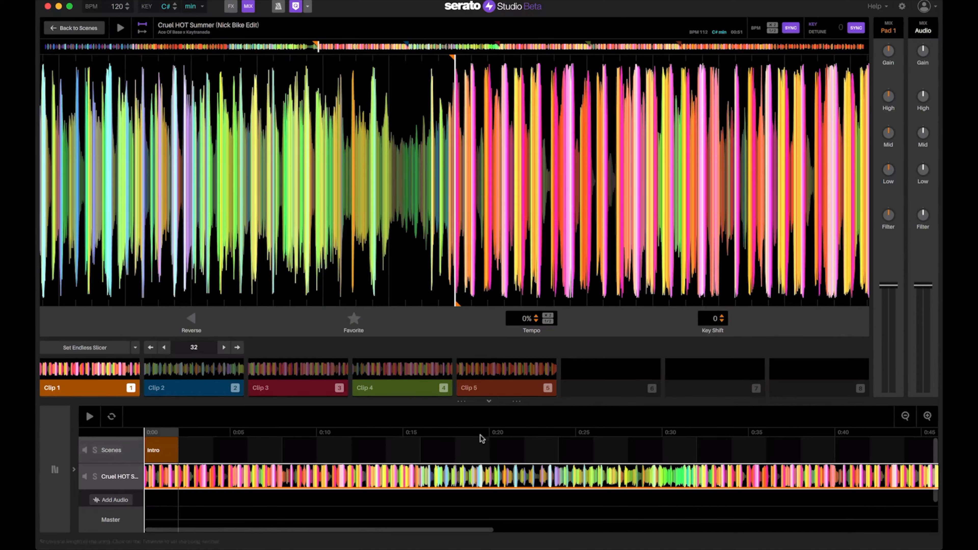
Trim Clip 1 to about 0:16 on a zoomed-out timeline and place Clip 3 after it
click(905, 416)
click(905, 416)
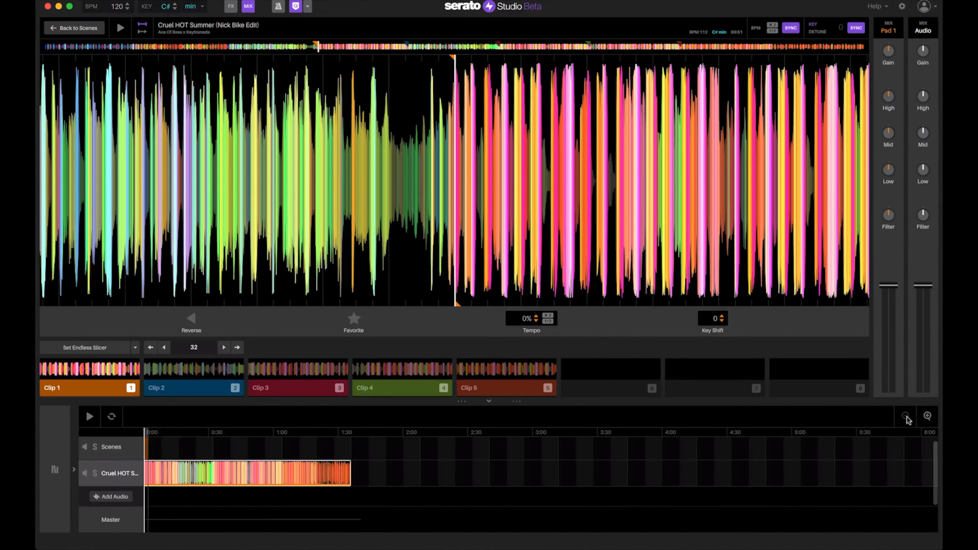
drag(349, 473, 180, 478)
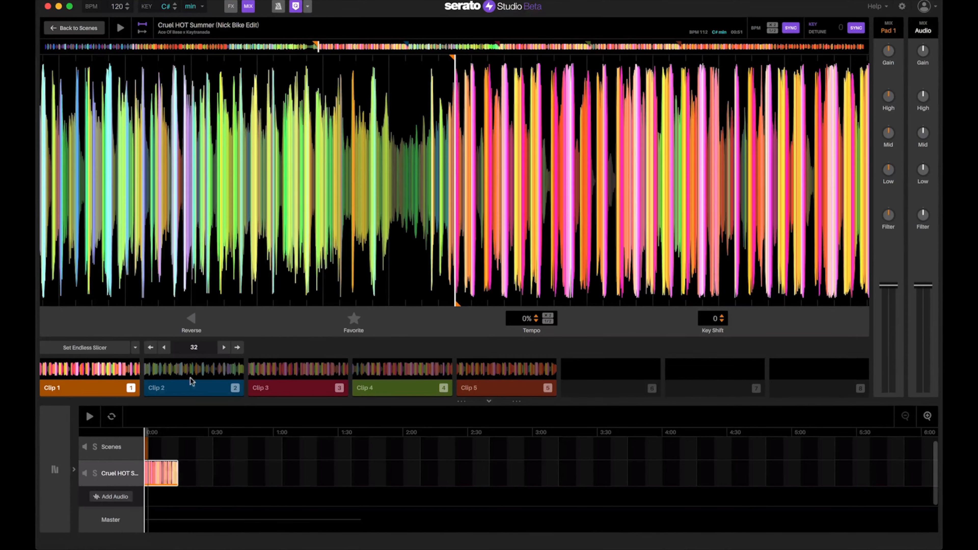
drag(296, 385, 180, 479)
Zoom in on the timeline and play back the two-clip arrangement, then stop it
click(927, 416)
click(927, 416)
scroll(386, 467, up, 1)
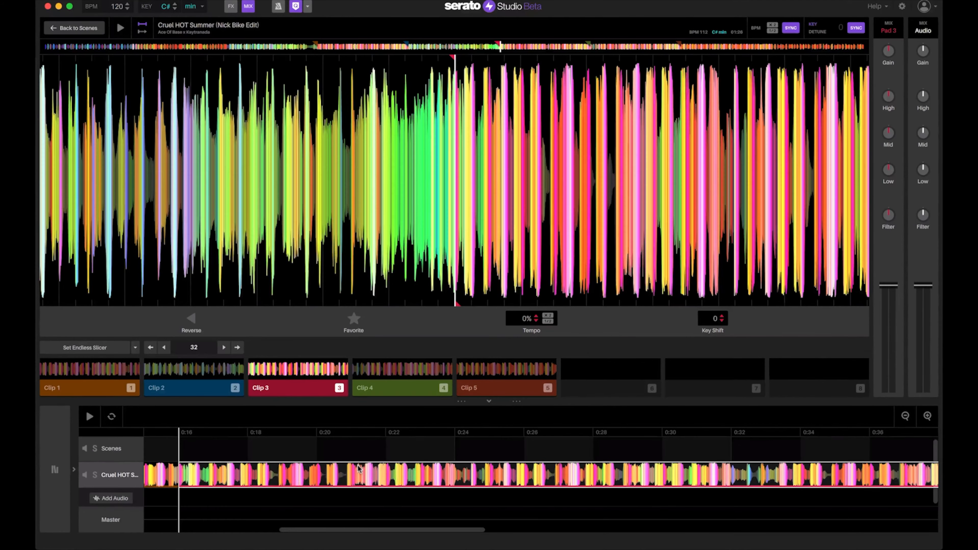
scroll(200, 482, down, 1)
scroll(235, 522, left, 5)
scroll(238, 523, left, 3)
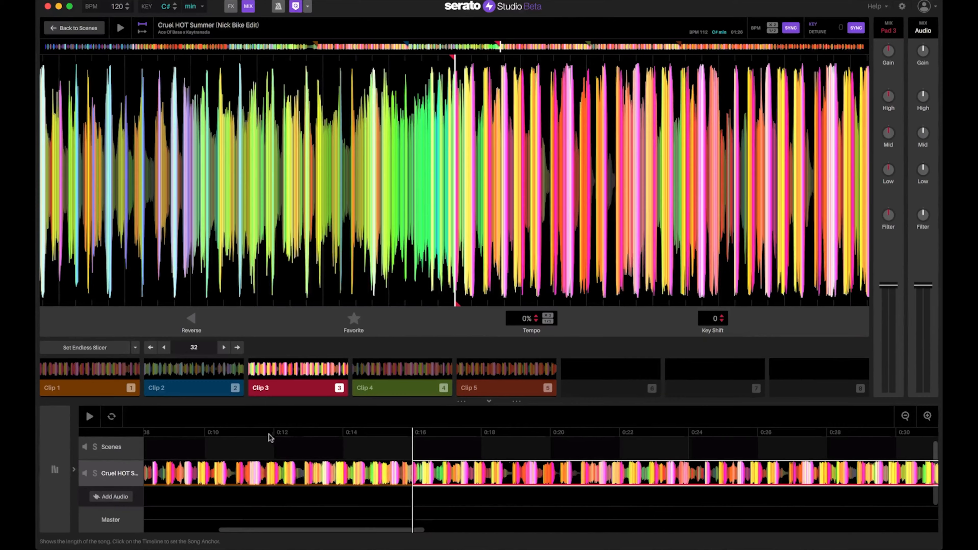
click(89, 416)
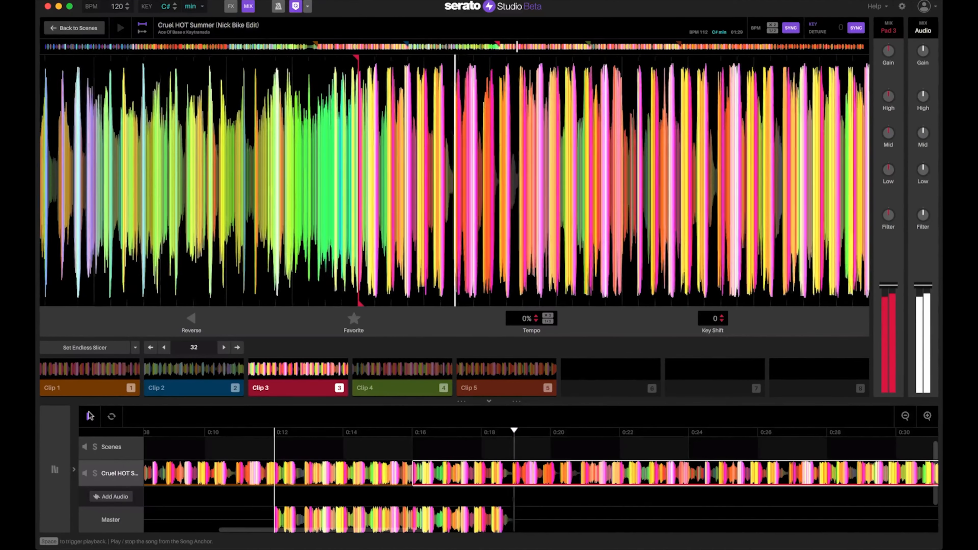
click(90, 415)
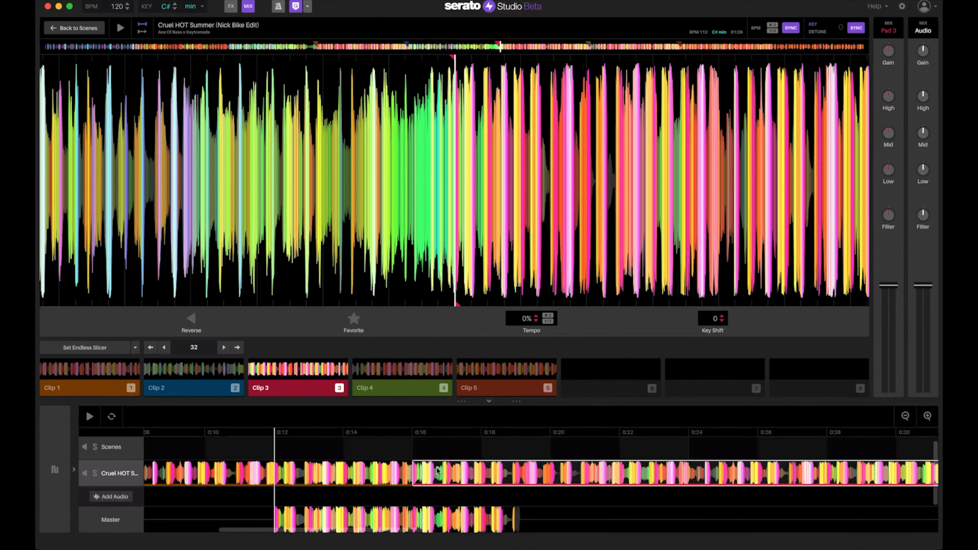
Delete Clip 3 and the trimmed Clip 1 from the track
key(Delete)
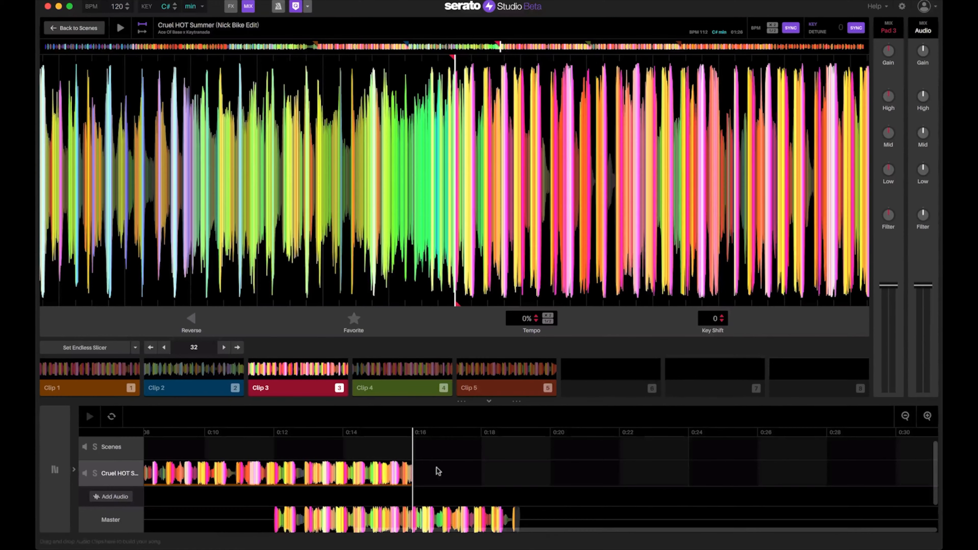
click(378, 469)
key(Delete)
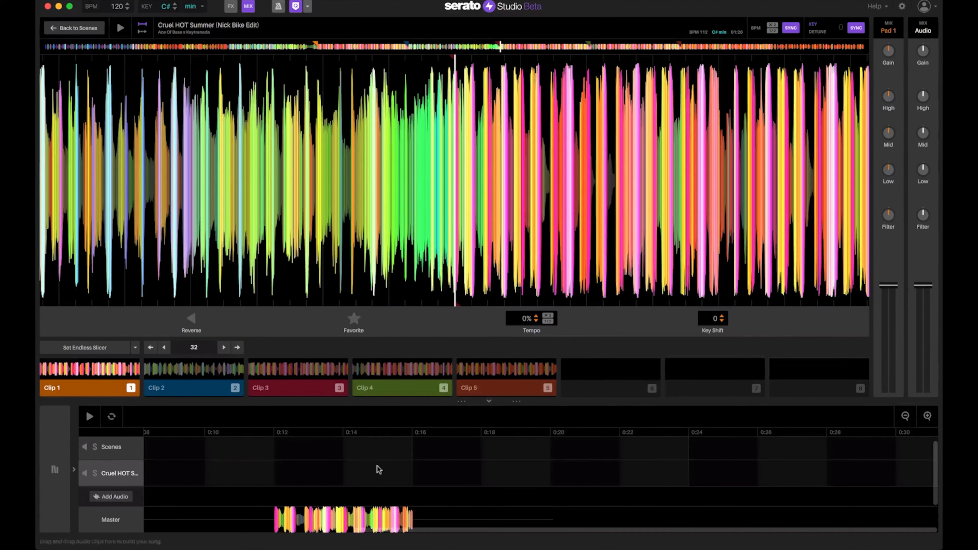
Switch the pads to the song's Serato DJ cue points, filling pads 1, 2, 3 and 5
click(133, 348)
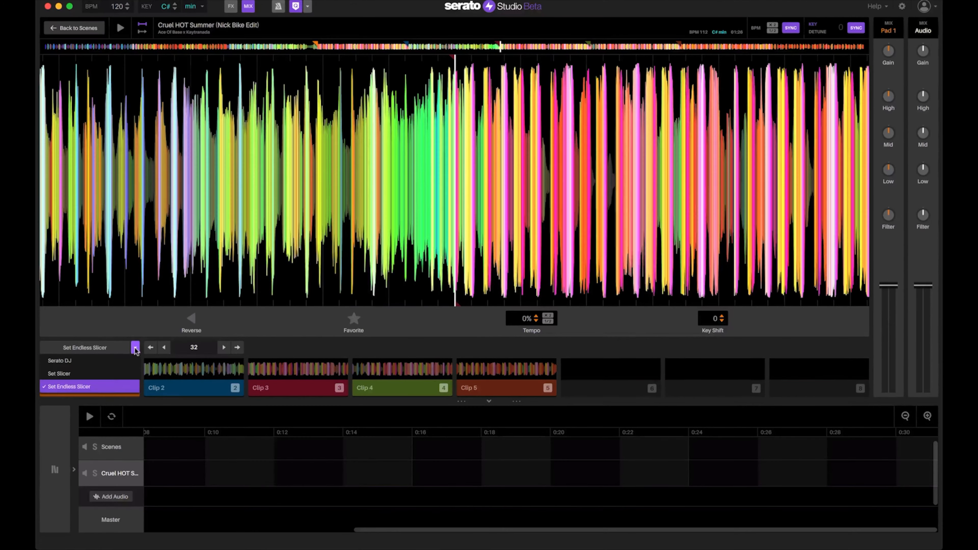
click(99, 363)
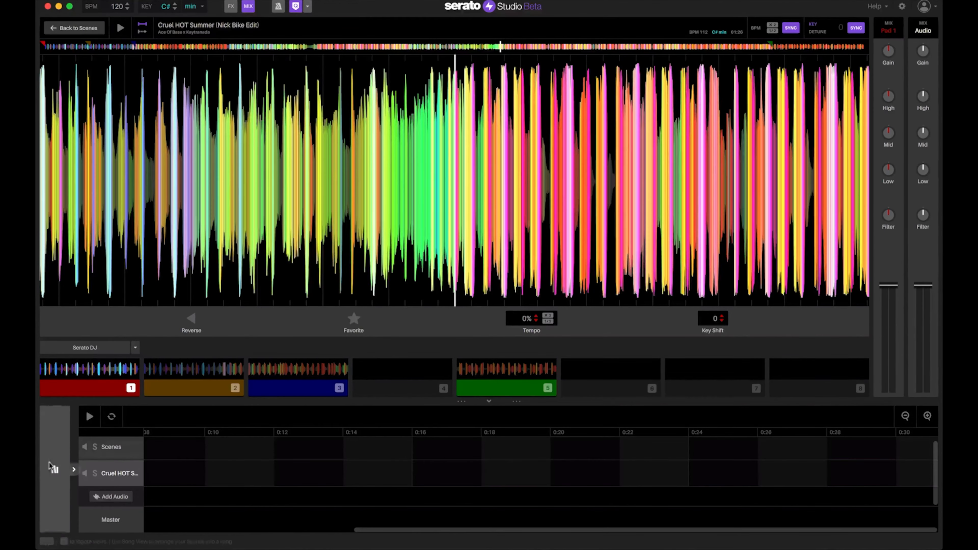
click(59, 473)
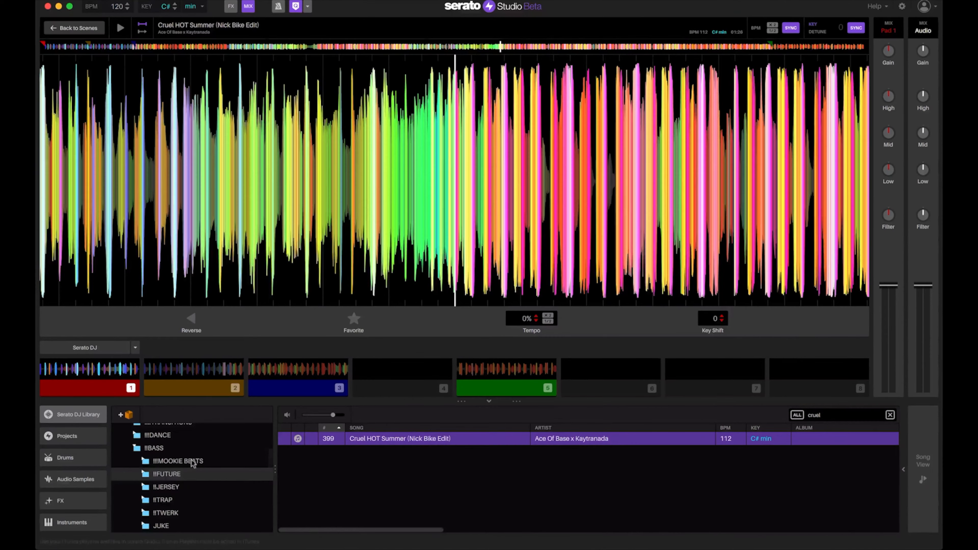
scroll(174, 477, down, 3)
scroll(174, 477, up, 10)
scroll(174, 477, down, 12)
scroll(174, 477, up, 8)
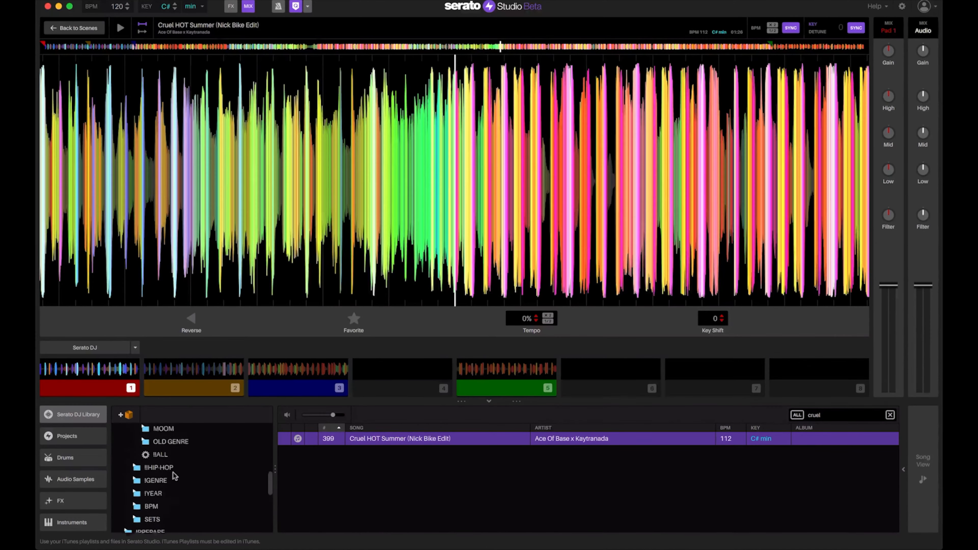
scroll(508, 441, right, 3)
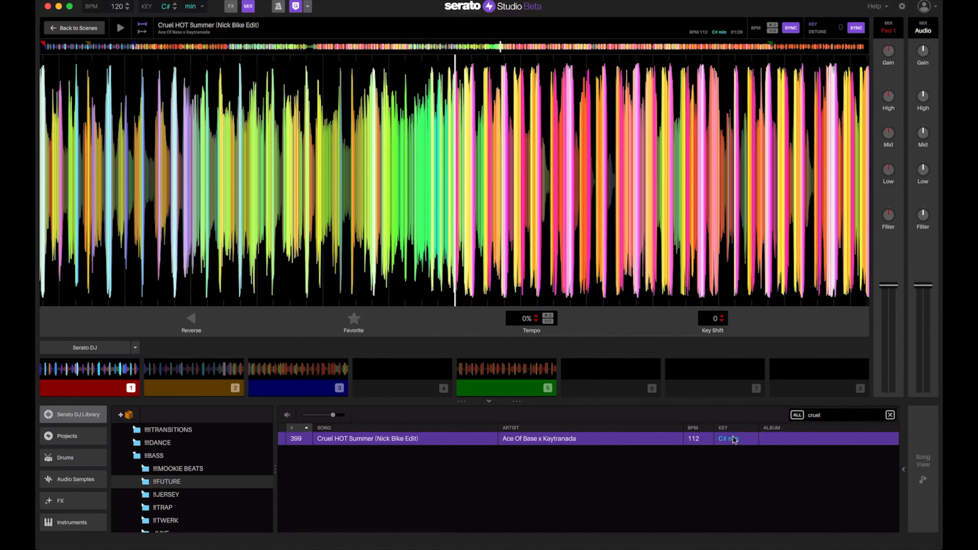
scroll(537, 425, left, 3)
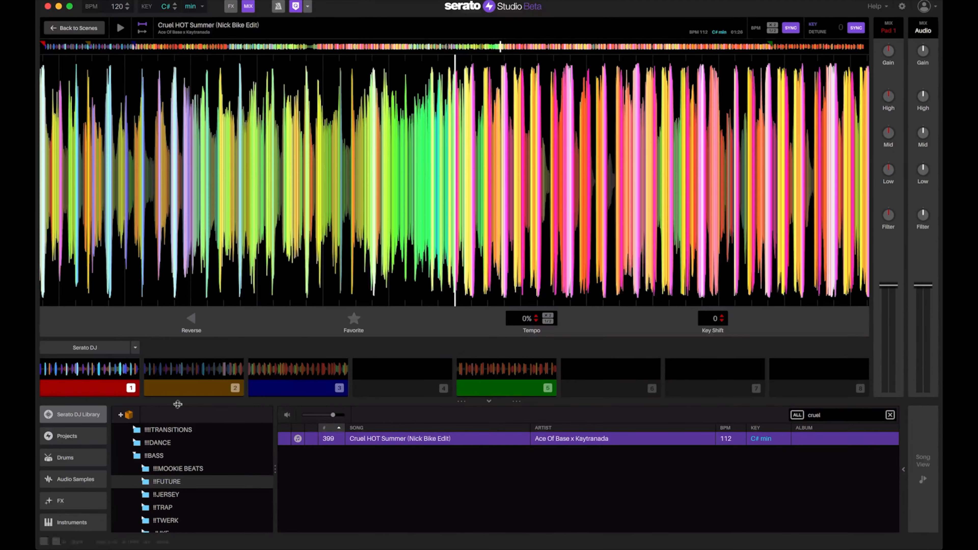
Trigger pads 2 and 1 with number keys, then play and stop the pad 1 clip with Space
click(922, 474)
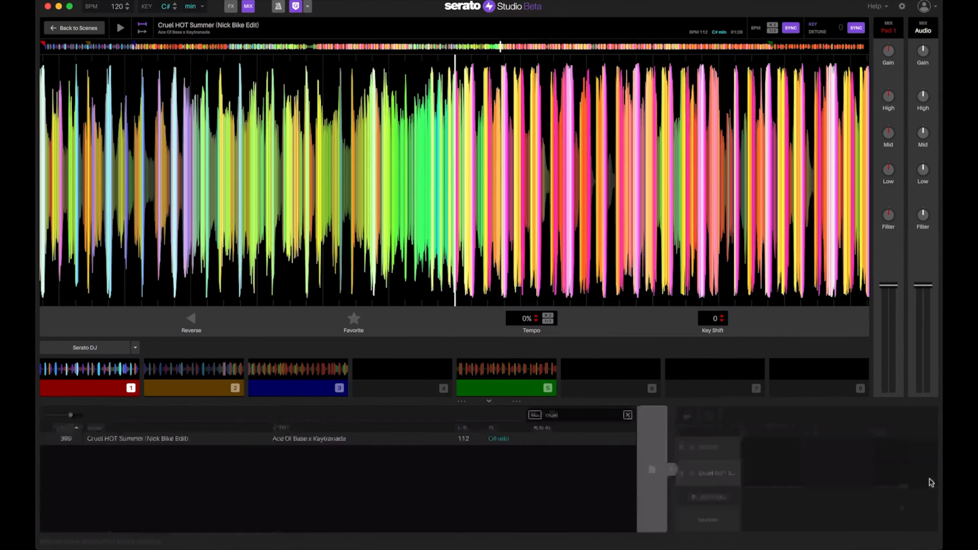
key(2)
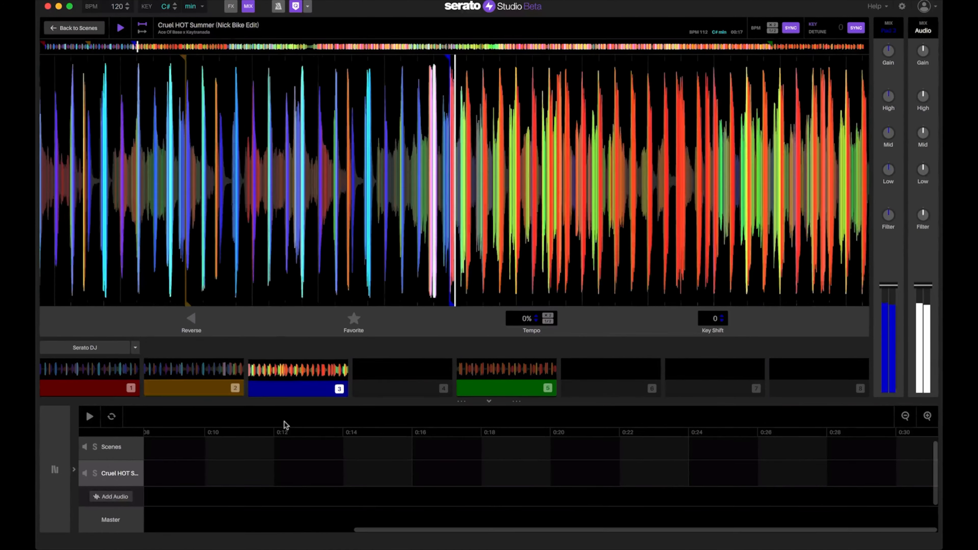
key(1)
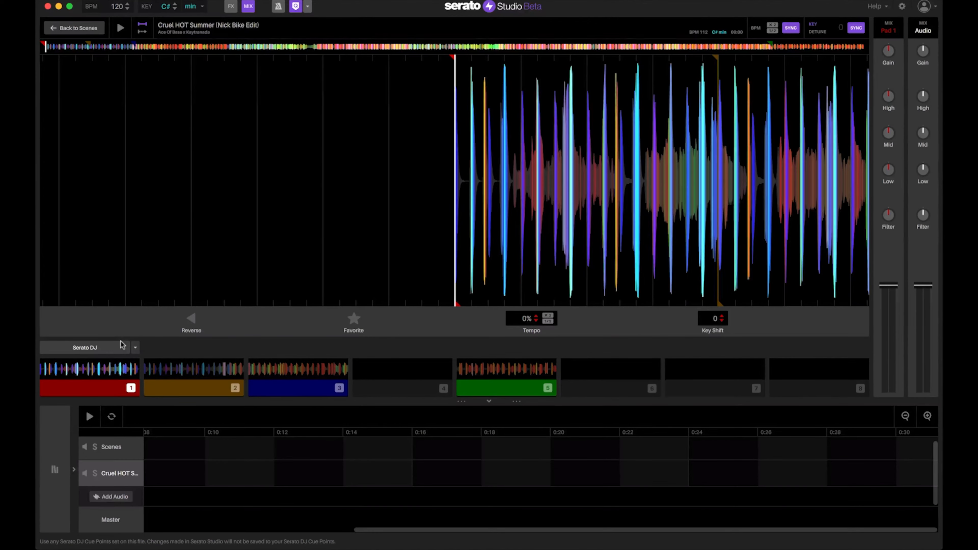
key(space)
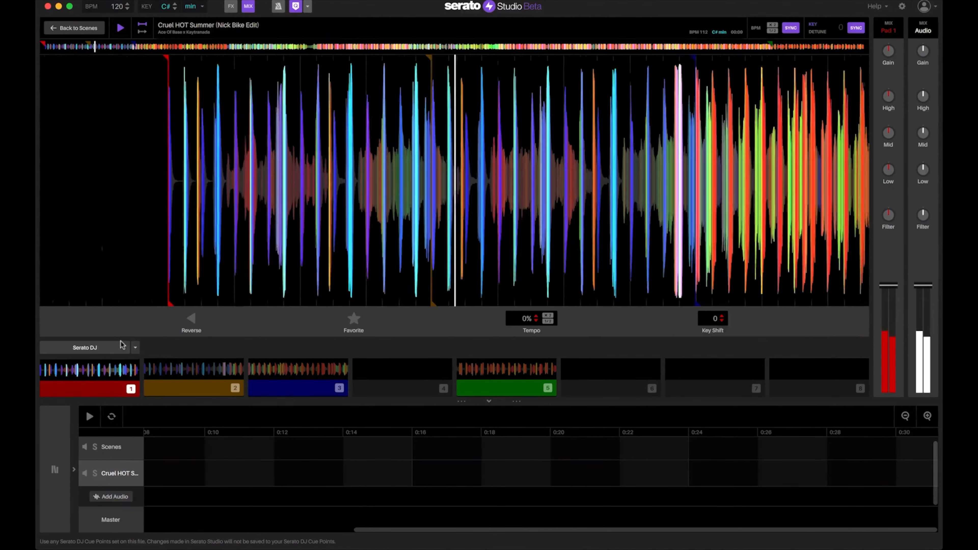
key(space)
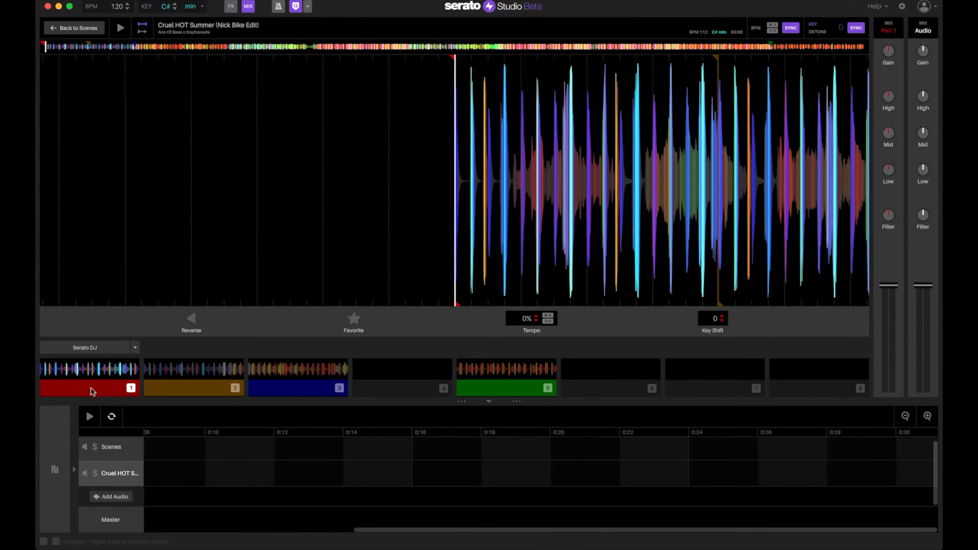
Place the pad 1 clip on the Cruel HOT Summer track, adjust the zoom, and audition pad 5
drag(88, 380, 148, 480)
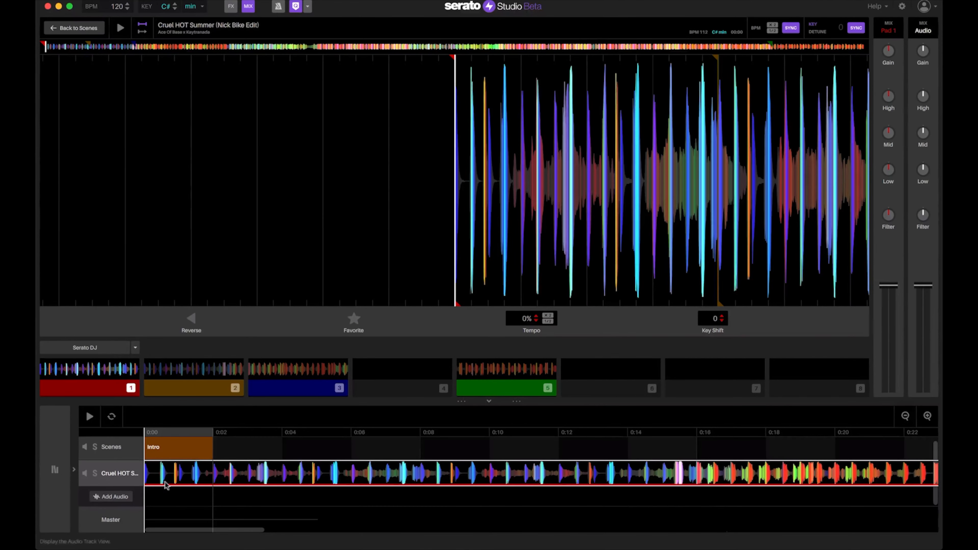
click(906, 416)
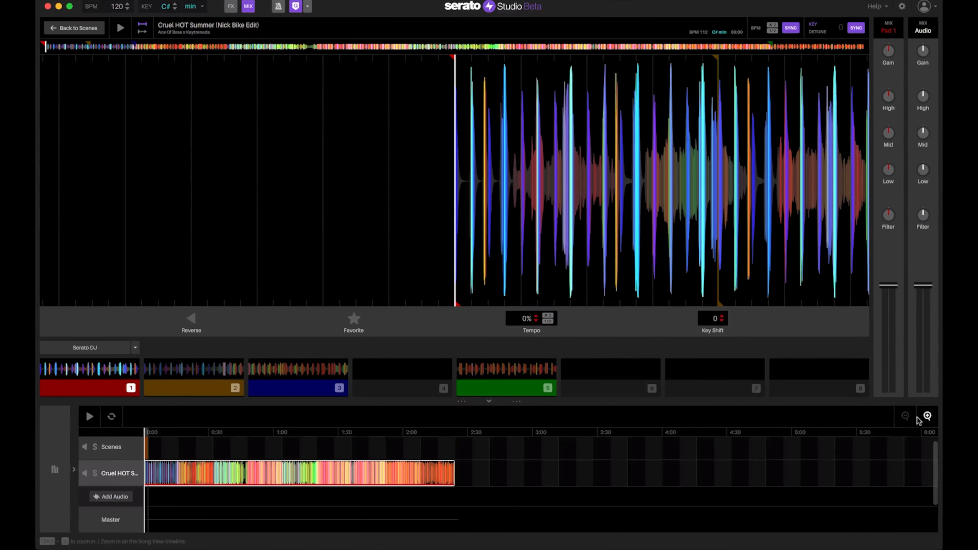
click(927, 417)
click(927, 416)
click(928, 417)
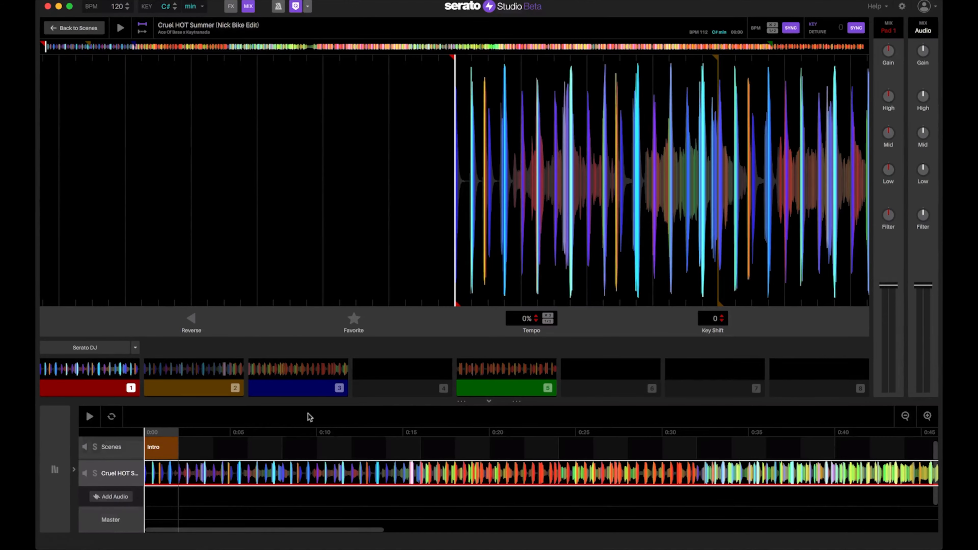
click(492, 386)
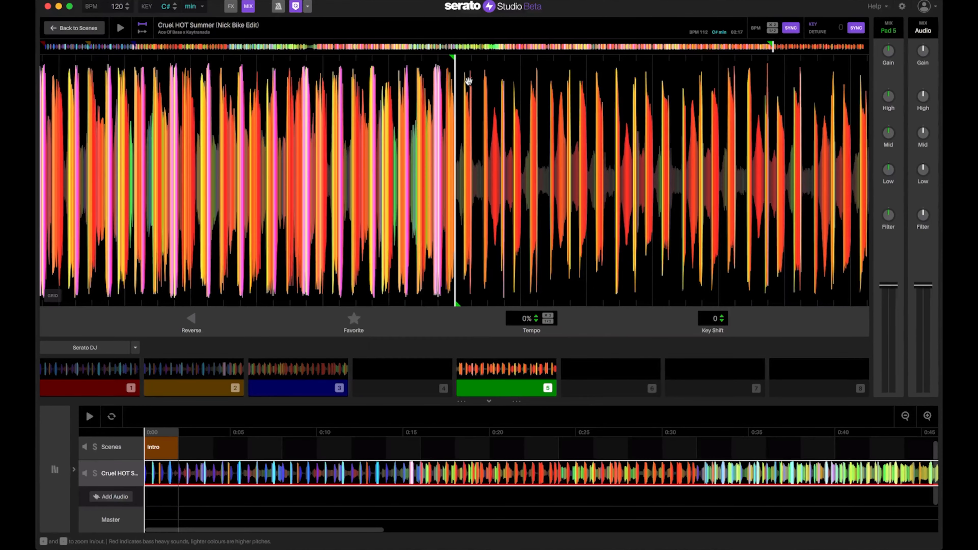
Add a new audio track, load Cruel HOT Summer into it, and fill pads from Serato DJ cues
click(108, 498)
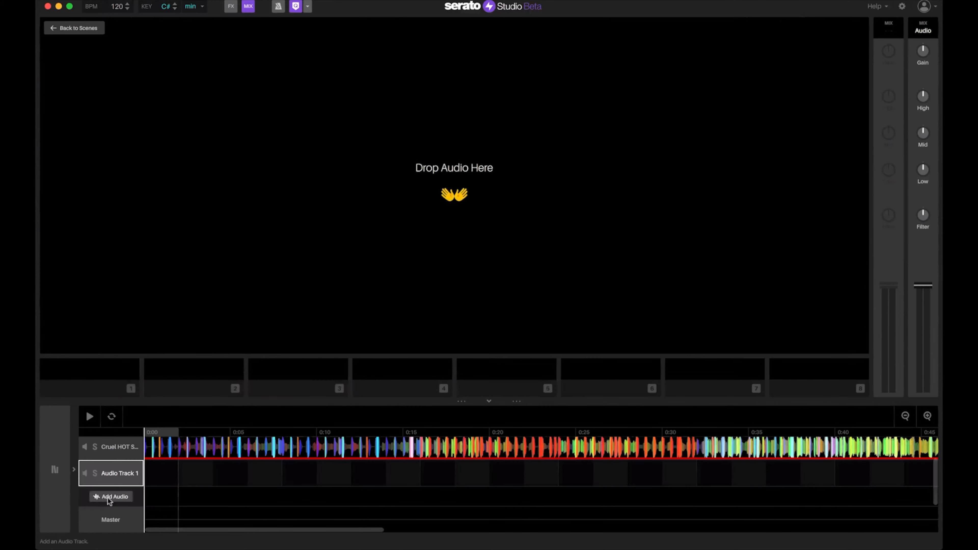
click(56, 462)
drag(361, 442, 354, 188)
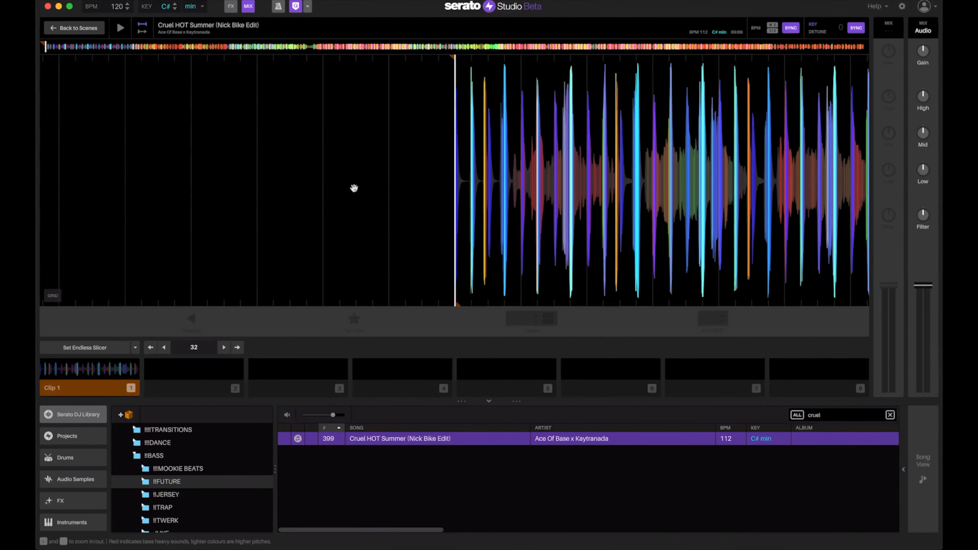
click(134, 348)
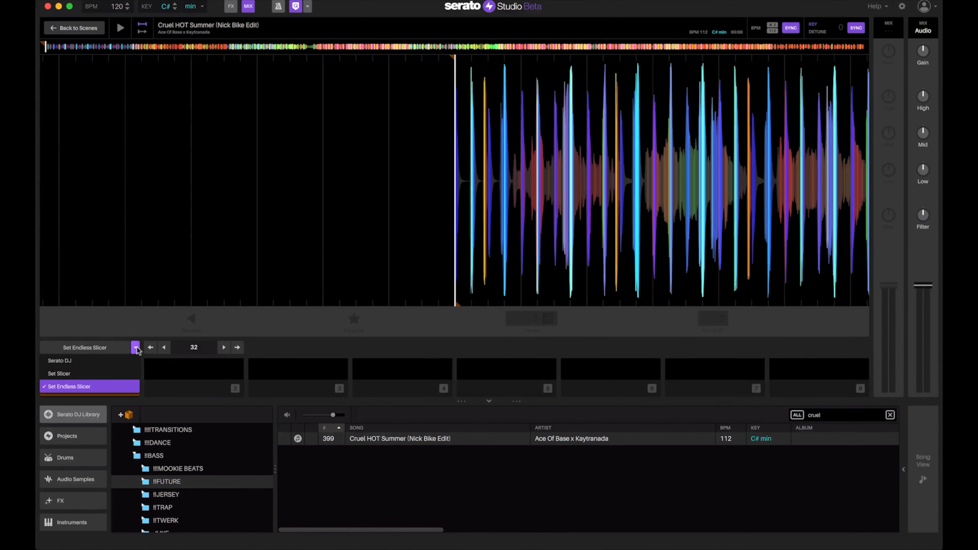
click(104, 360)
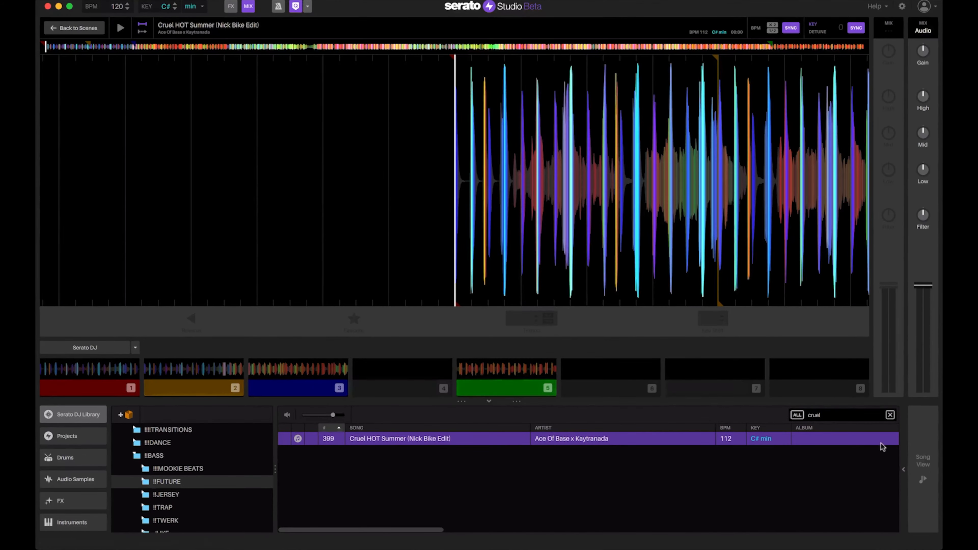
Clear the second track and place the pad 5 clip on it from 0:00 to about 0:16
click(923, 480)
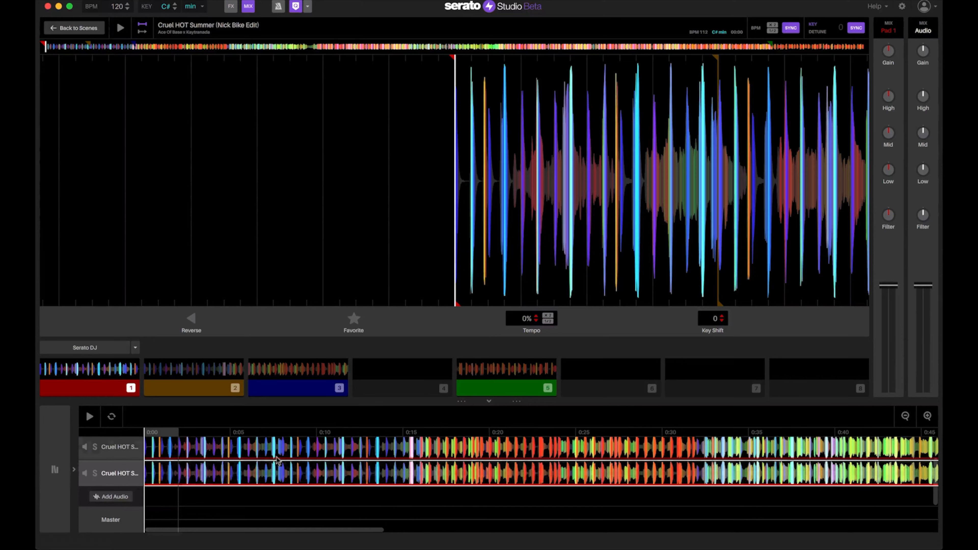
click(322, 479)
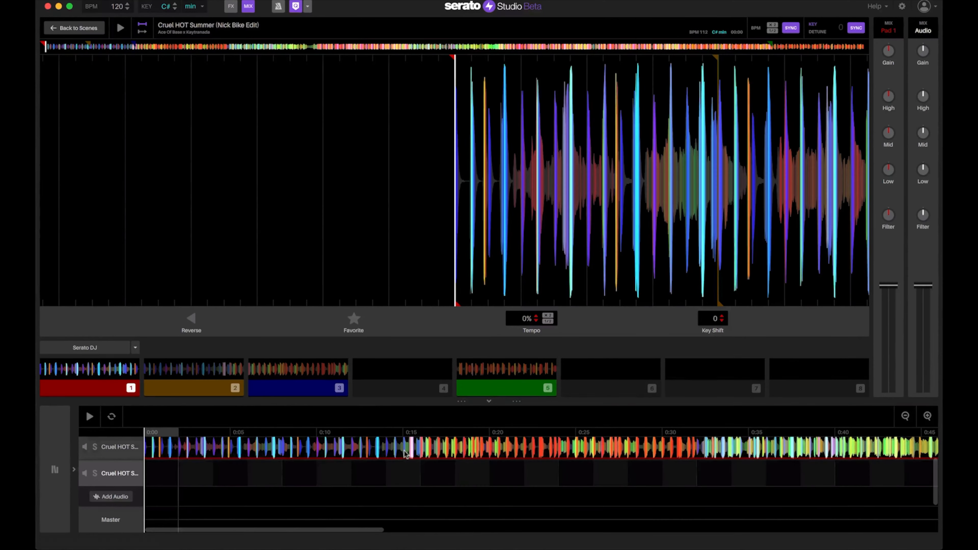
drag(482, 372, 148, 472)
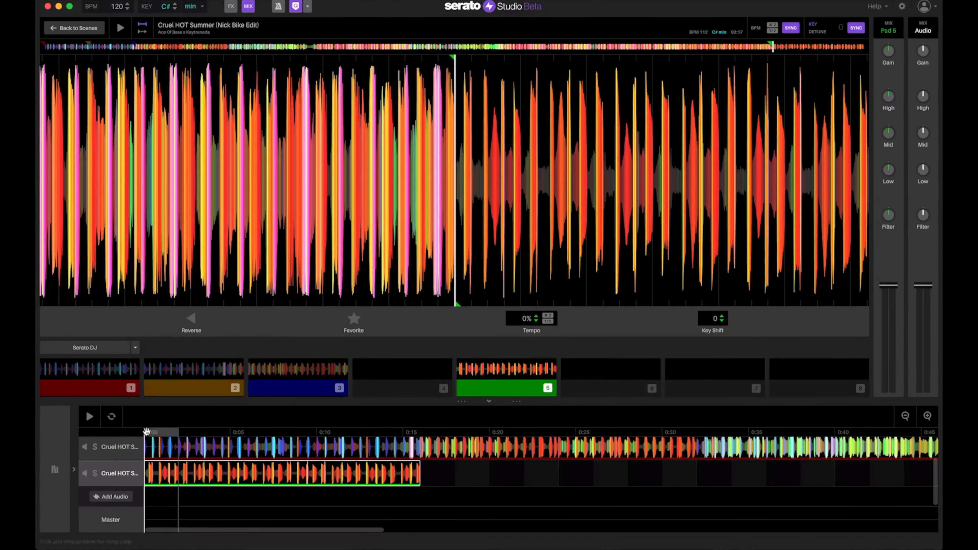
Play the two-track arrangement from the start, select the first track, then stop playback
click(89, 418)
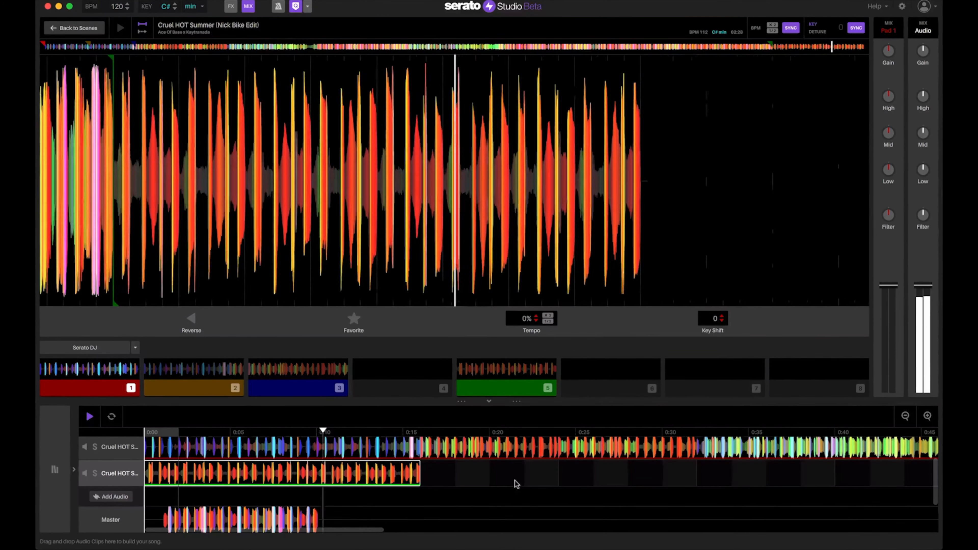
click(114, 447)
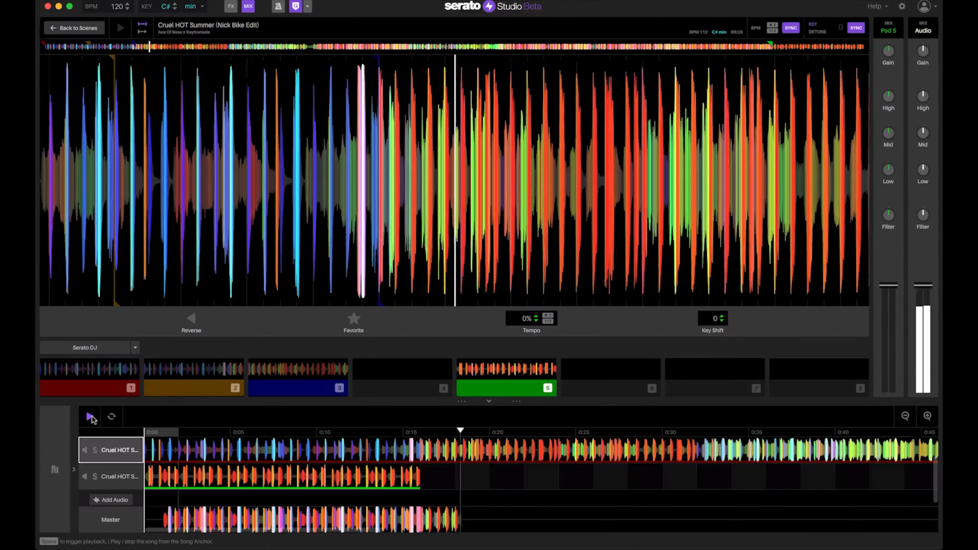
click(89, 417)
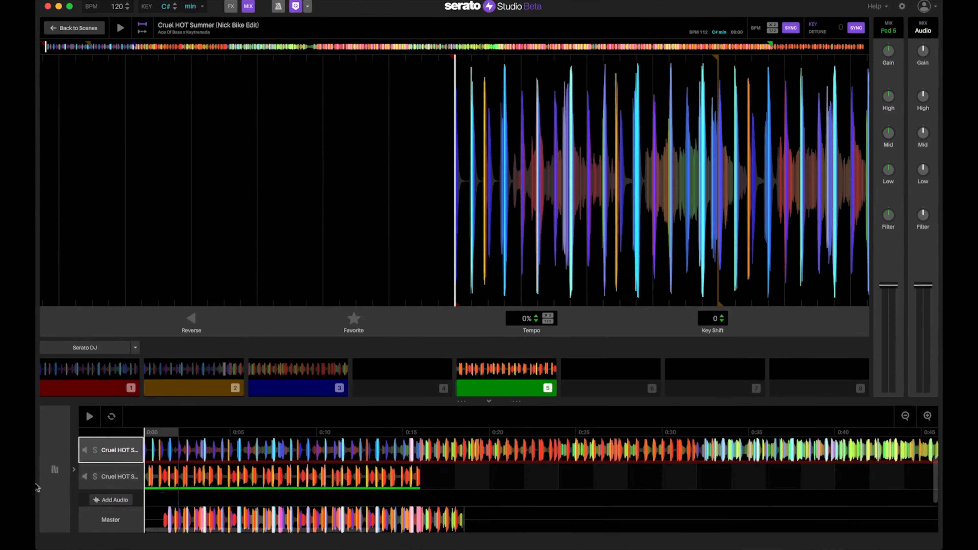
click(55, 469)
scroll(215, 455, down, 10)
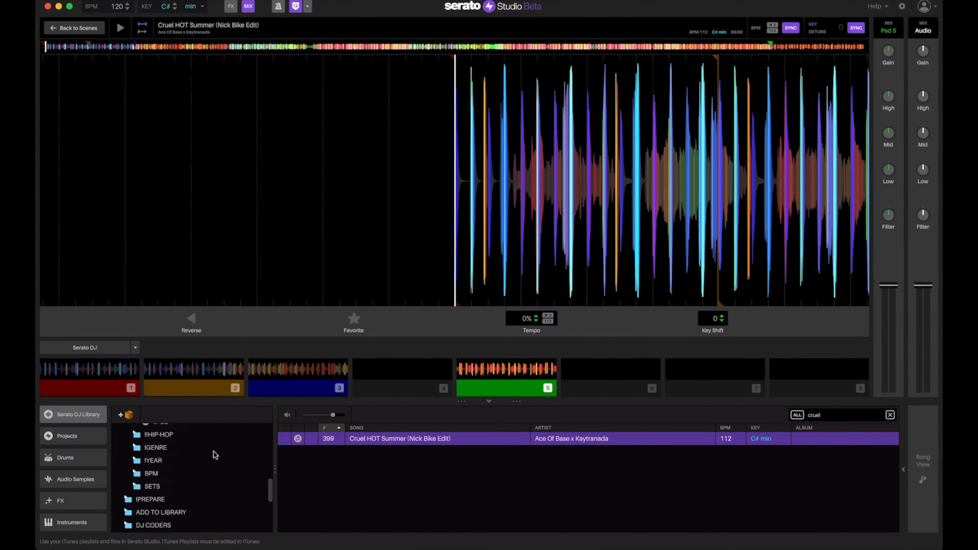
click(923, 468)
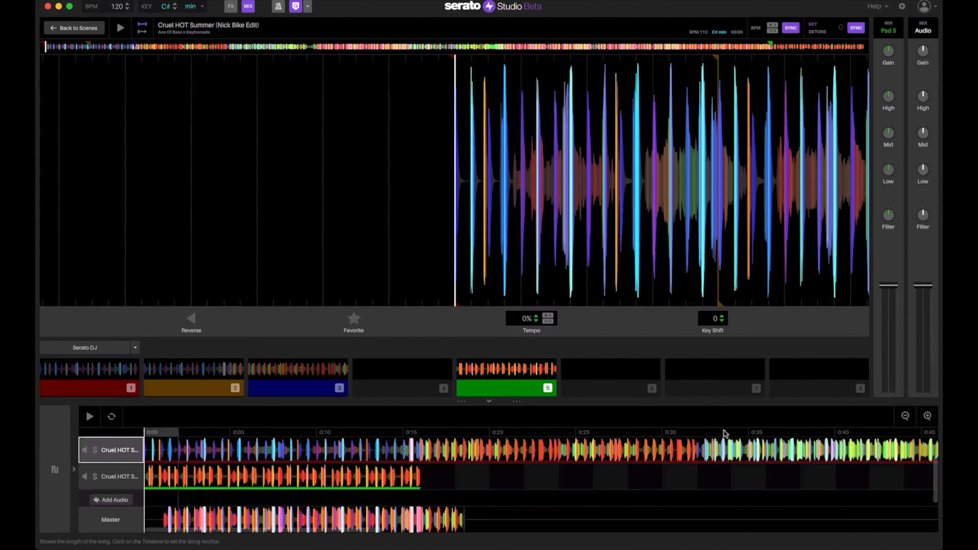